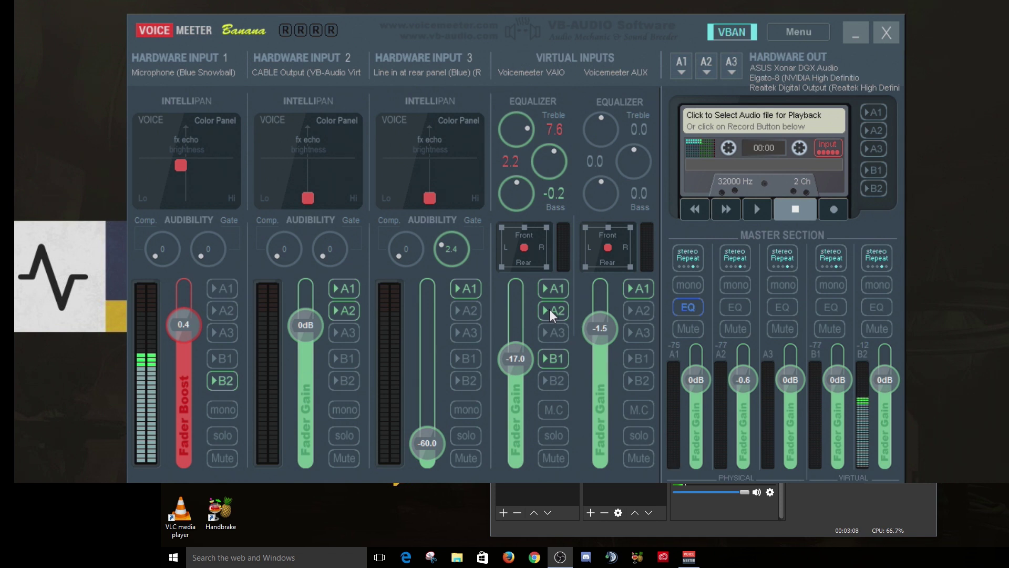
{"action": "left_click", "coordinate": [550, 310]}
{"action": "left_click", "coordinate": [548, 360]}
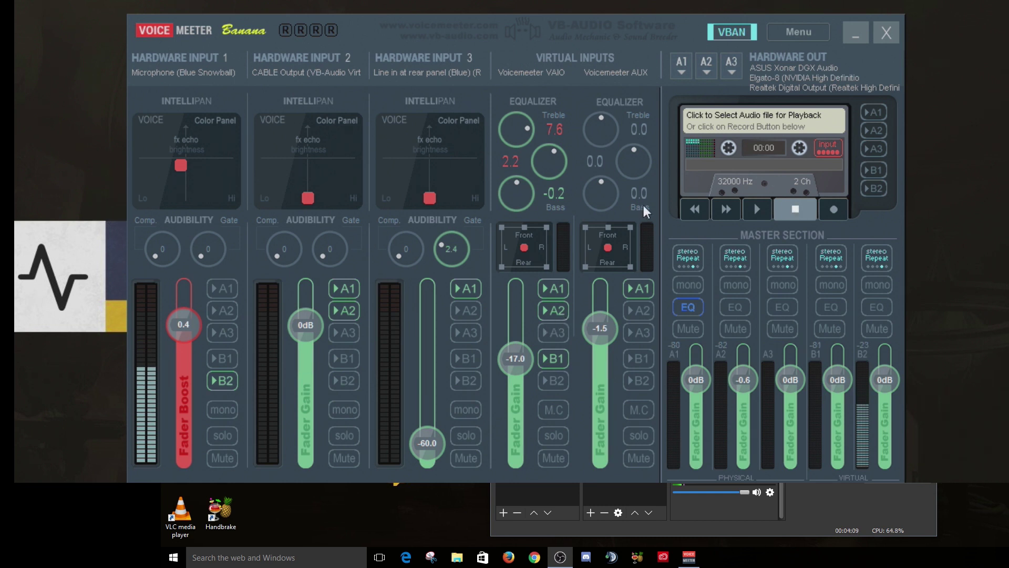
Open the VBAN network configuration and position its window so the incoming and outgoing streams are in view
{"action": "left_click_drag", "start_coordinate": [640, 36], "coordinate": [479, 67]}
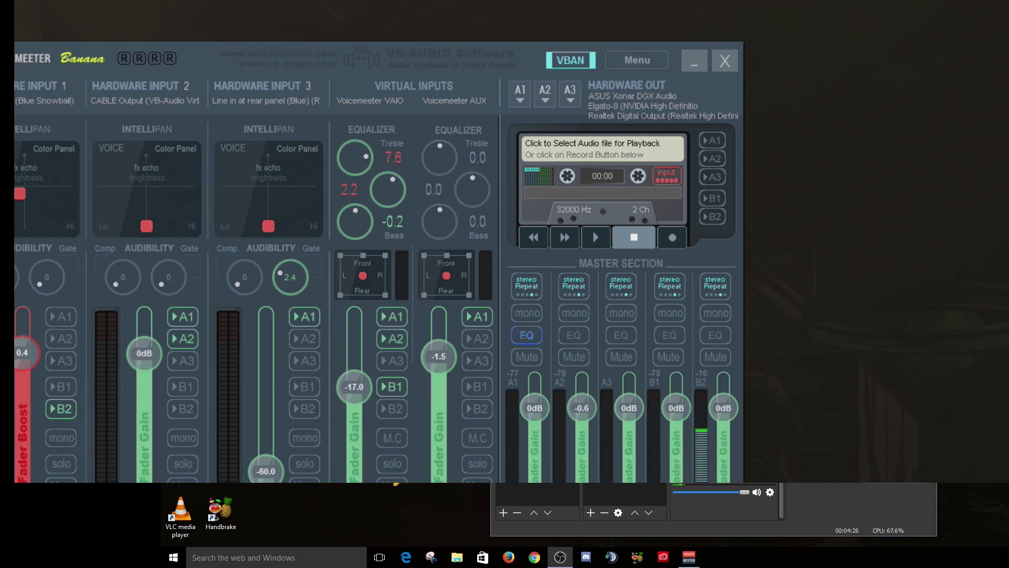
{"action": "left_click", "coordinate": [573, 56]}
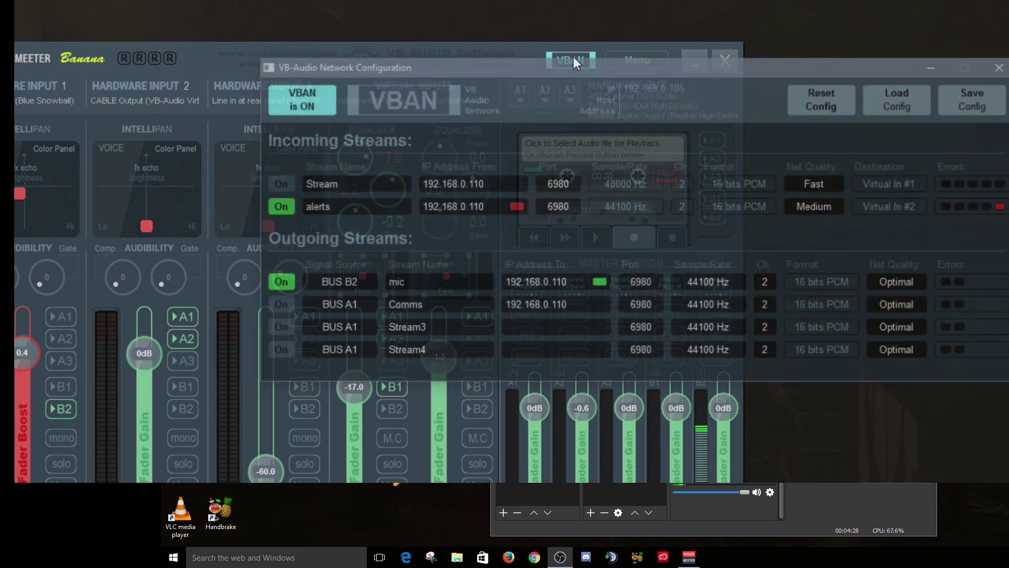
{"action": "left_click_drag", "start_coordinate": [573, 60], "coordinate": [338, 126]}
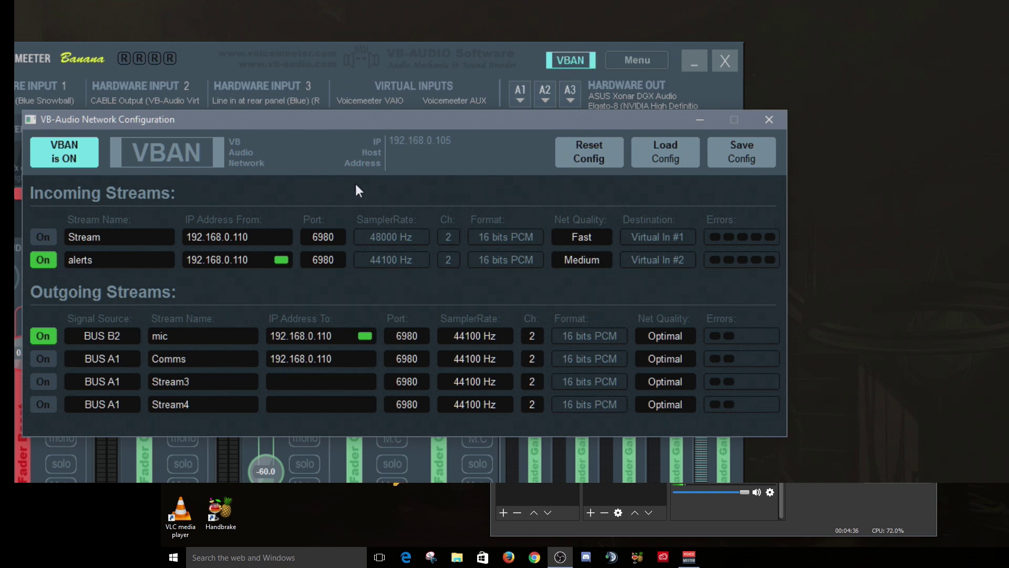
{"action": "left_click_drag", "start_coordinate": [375, 124], "coordinate": [367, 113]}
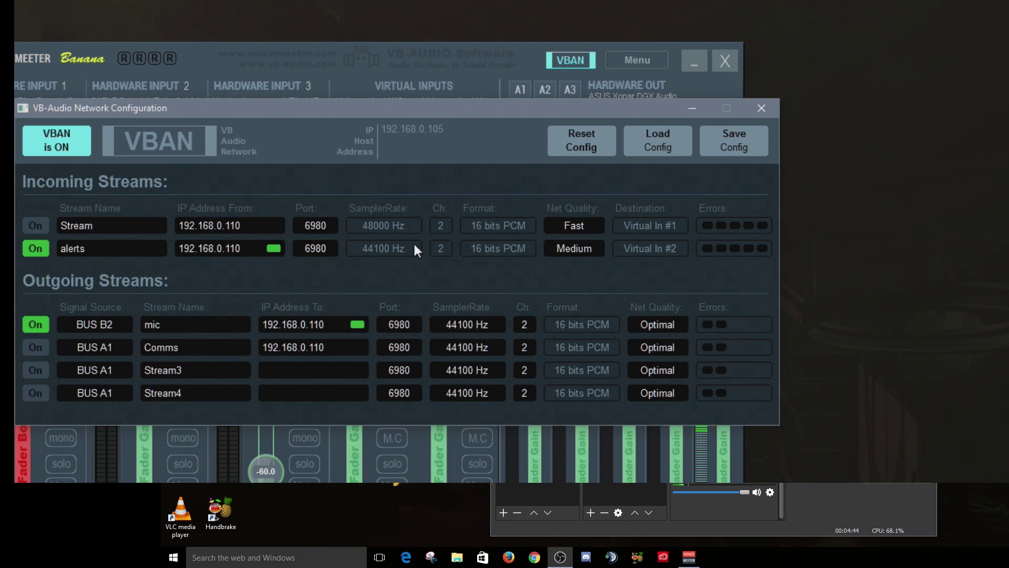
{"action": "left_click_drag", "start_coordinate": [336, 110], "coordinate": [355, 104]}
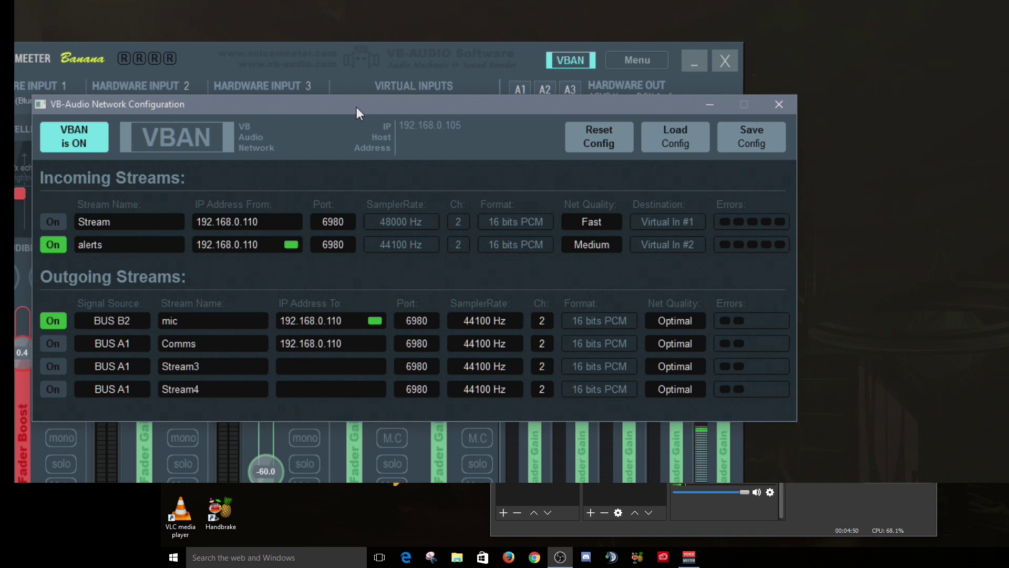
{"action": "mouse_move", "coordinate": [357, 106]}
{"action": "left_mouse_down"}
{"action": "mouse_move", "coordinate": [338, 111]}
{"action": "mouse_move", "coordinate": [347, 103]}
{"action": "left_mouse_up"}
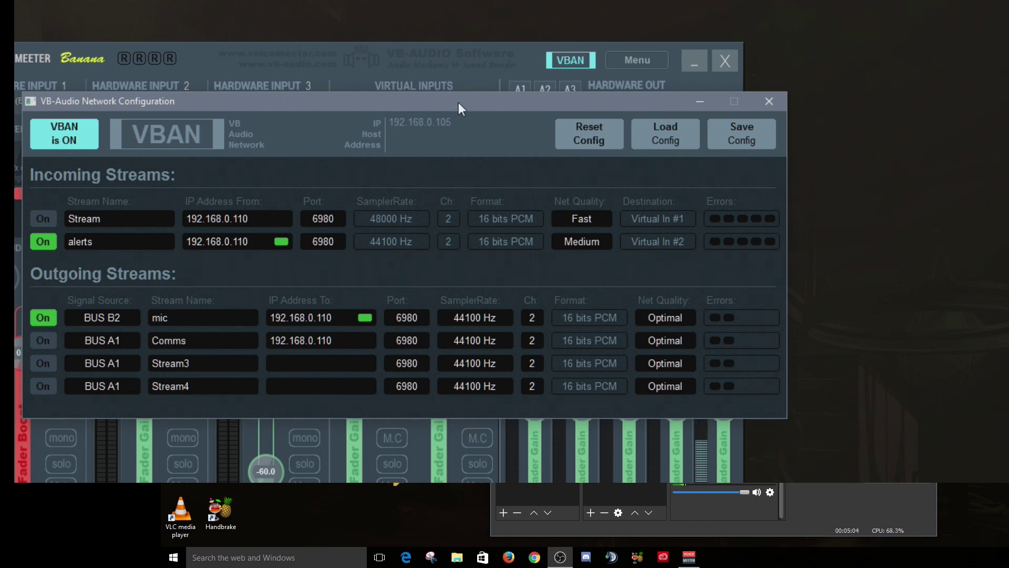
{"action": "left_click_drag", "start_coordinate": [458, 103], "coordinate": [440, 80]}
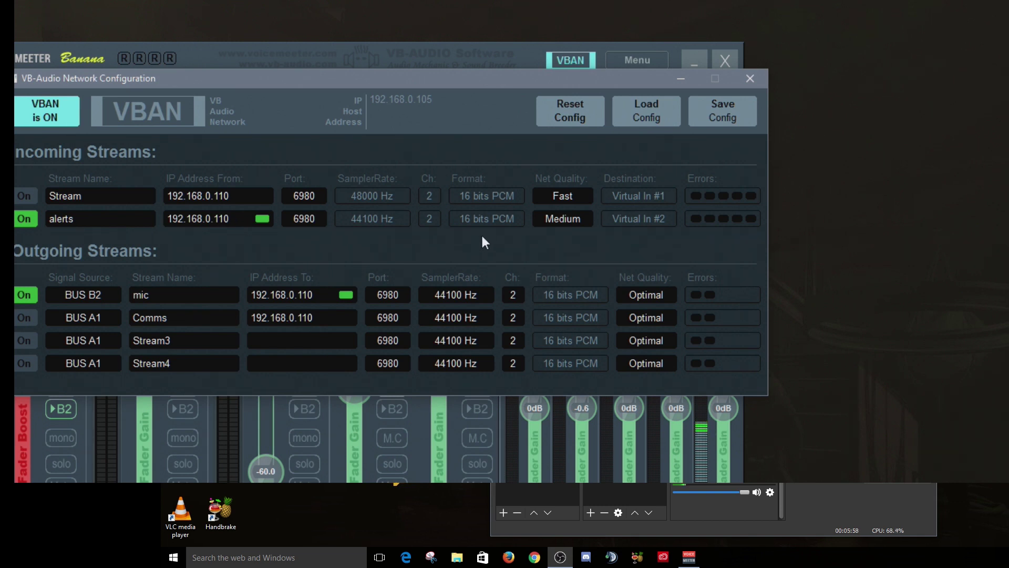
Check the sample rates offered for the outgoing mic stream without changing its setting
{"action": "left_click", "coordinate": [480, 298]}
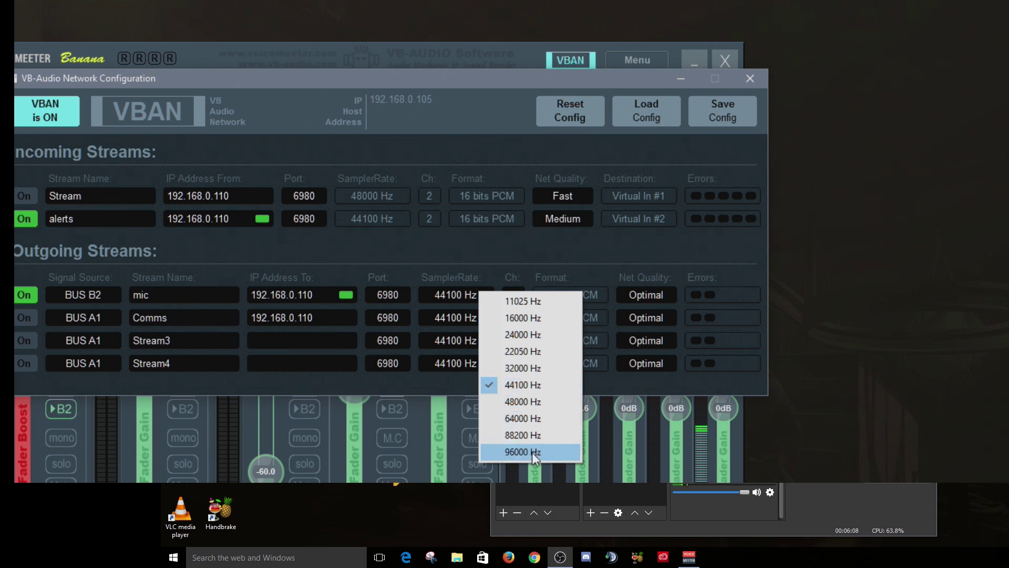
{"action": "left_click", "coordinate": [443, 292]}
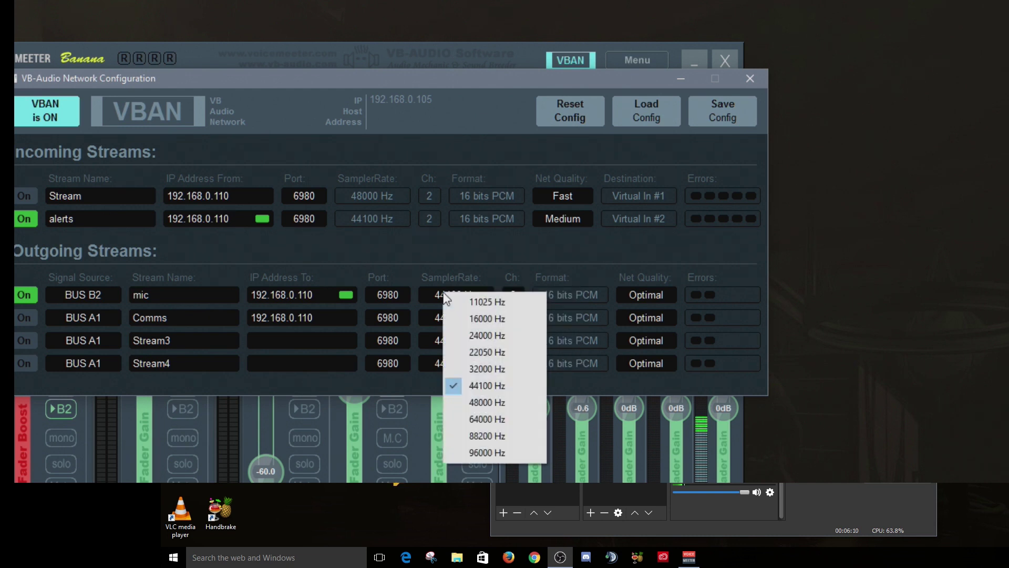
{"action": "left_click", "coordinate": [507, 258]}
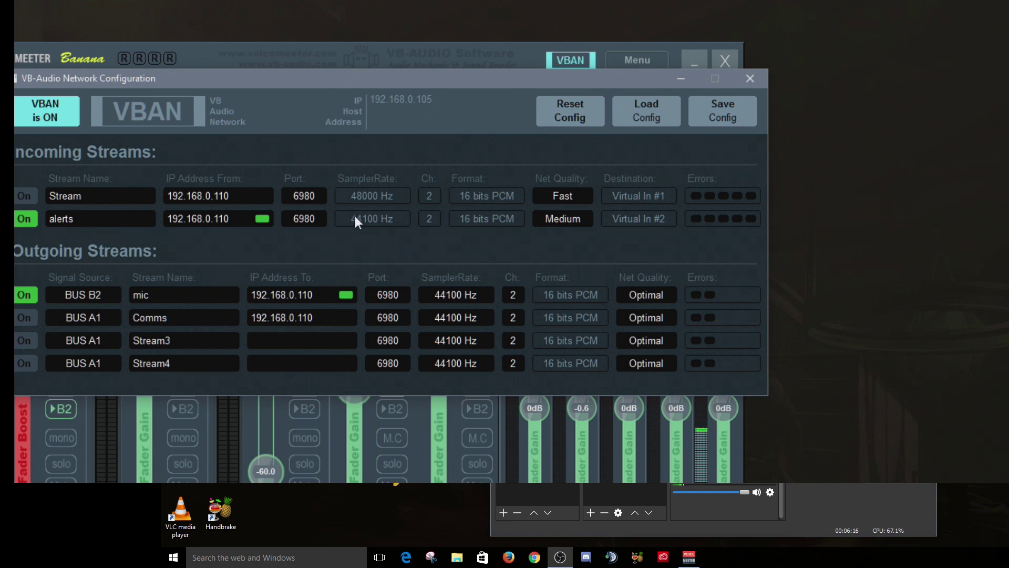
Try the Optimal net quality on the incoming alerts stream, and set it to Fast instead
{"action": "left_click", "coordinate": [556, 219]}
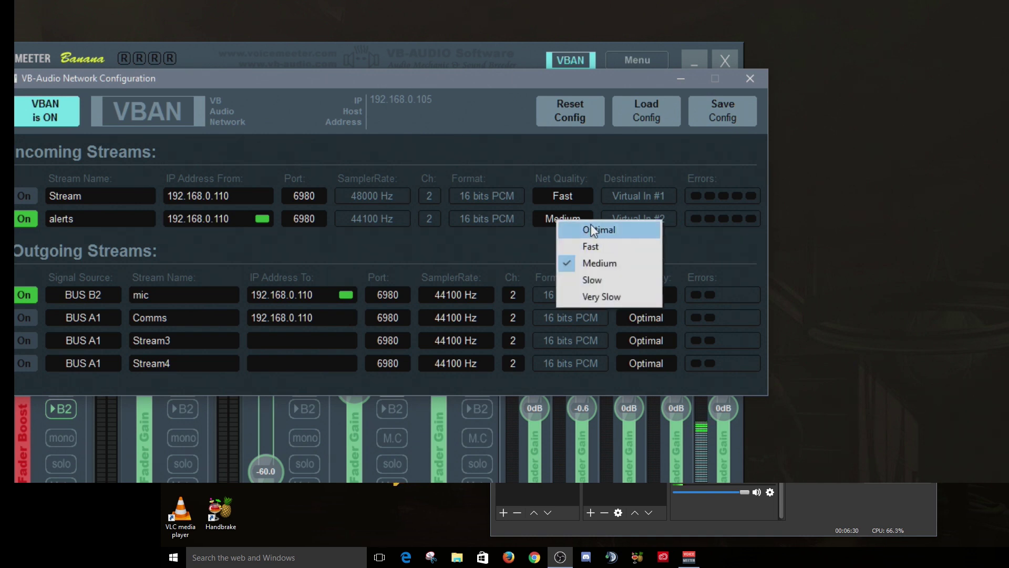
{"action": "left_click", "coordinate": [526, 240]}
{"action": "left_click", "coordinate": [553, 220]}
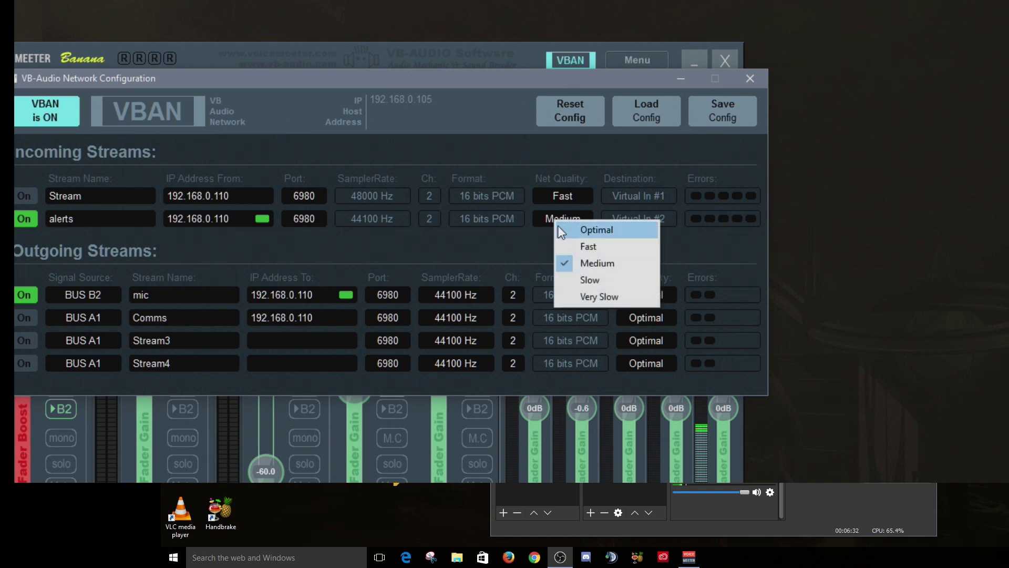
{"action": "left_click", "coordinate": [570, 229]}
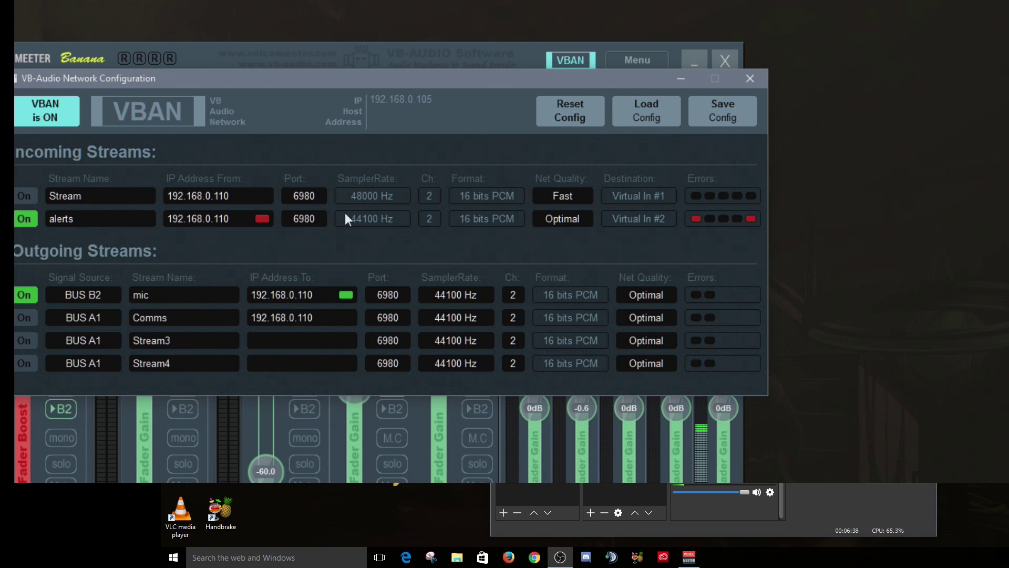
{"action": "left_click", "coordinate": [543, 217]}
{"action": "left_click", "coordinate": [563, 243]}
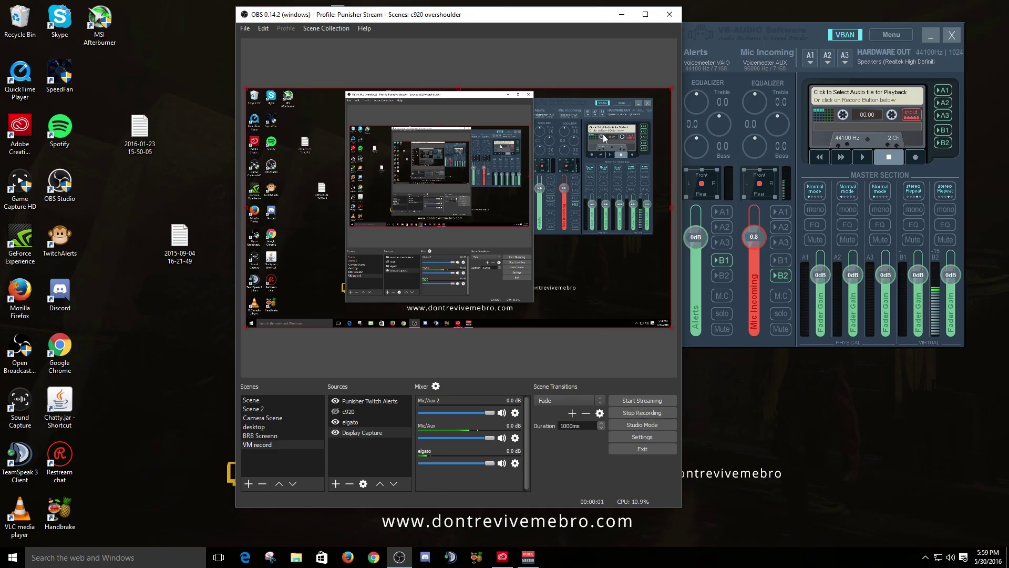
Move OBS out of the way and open the VBAN configuration on the streaming PC, placing its window clear of the mixer controls
{"action": "left_click", "coordinate": [616, 17]}
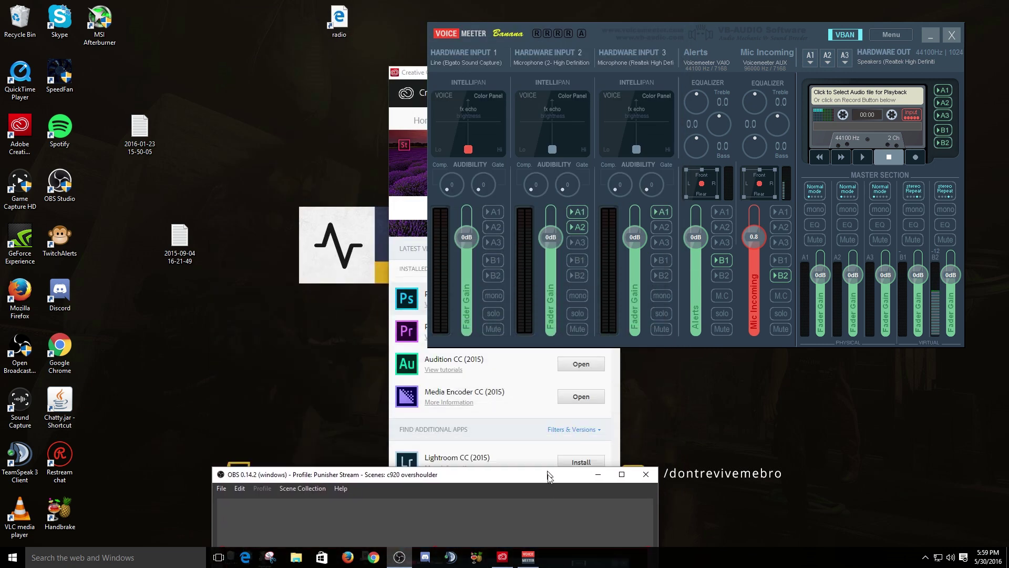
{"action": "left_click", "coordinate": [841, 36]}
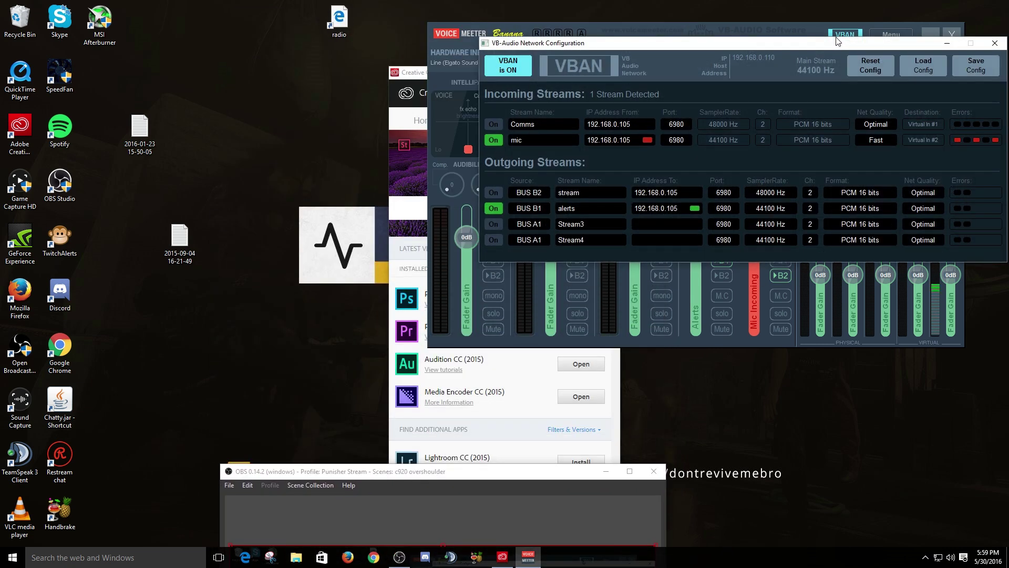
{"action": "left_click_drag", "start_coordinate": [828, 41], "coordinate": [649, 98]}
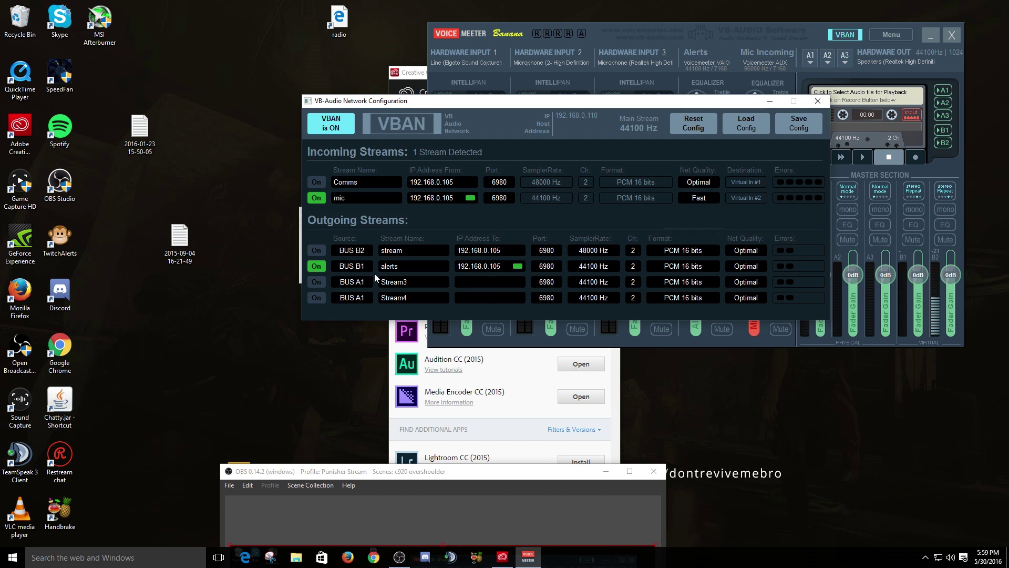
{"action": "left_click_drag", "start_coordinate": [640, 105], "coordinate": [581, 118]}
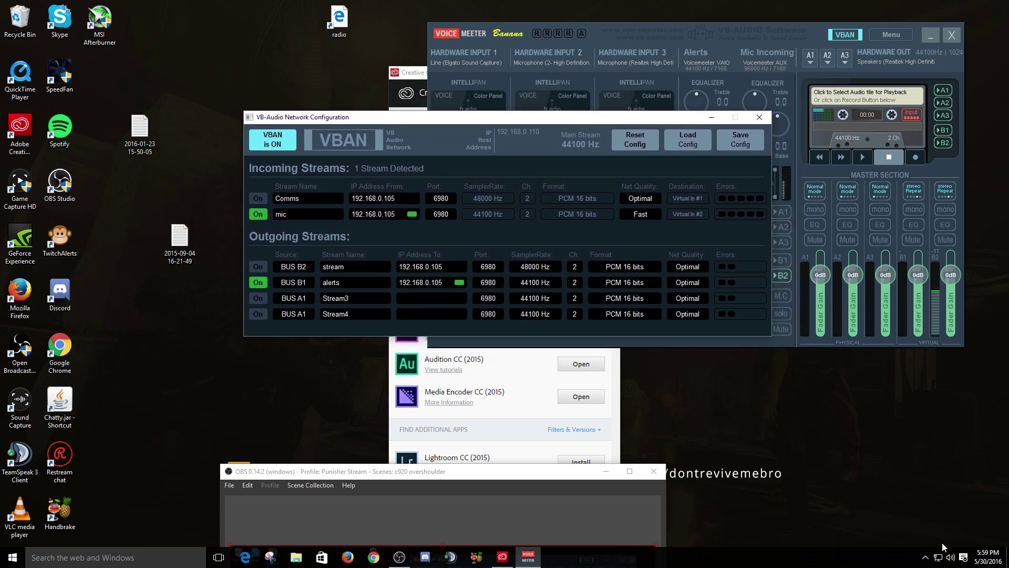
Inspect the VoiceMeeter Input entry among the Windows playback devices and close the sound settings
{"action": "right_click", "coordinate": [950, 558]}
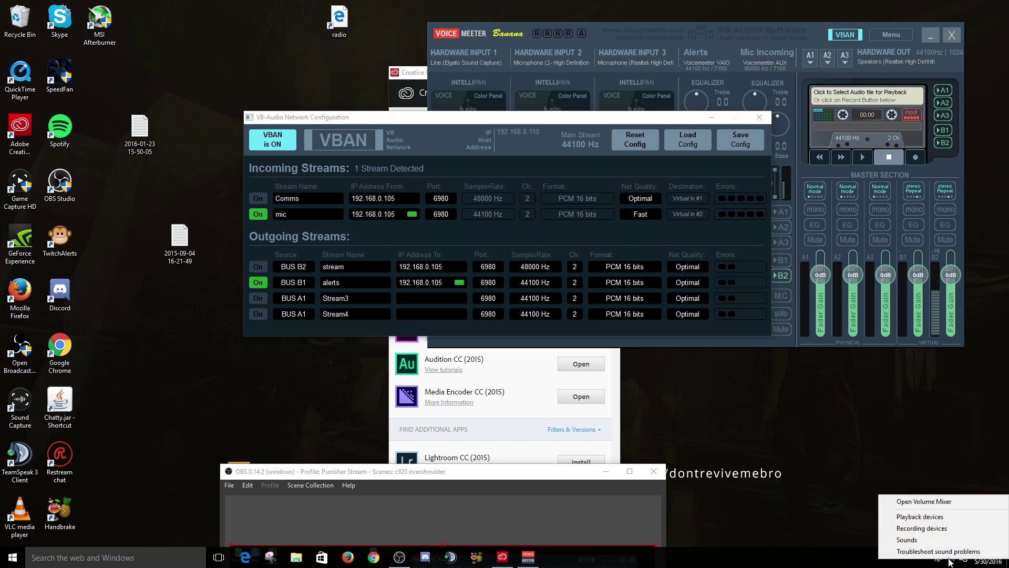
{"action": "left_click", "coordinate": [950, 517]}
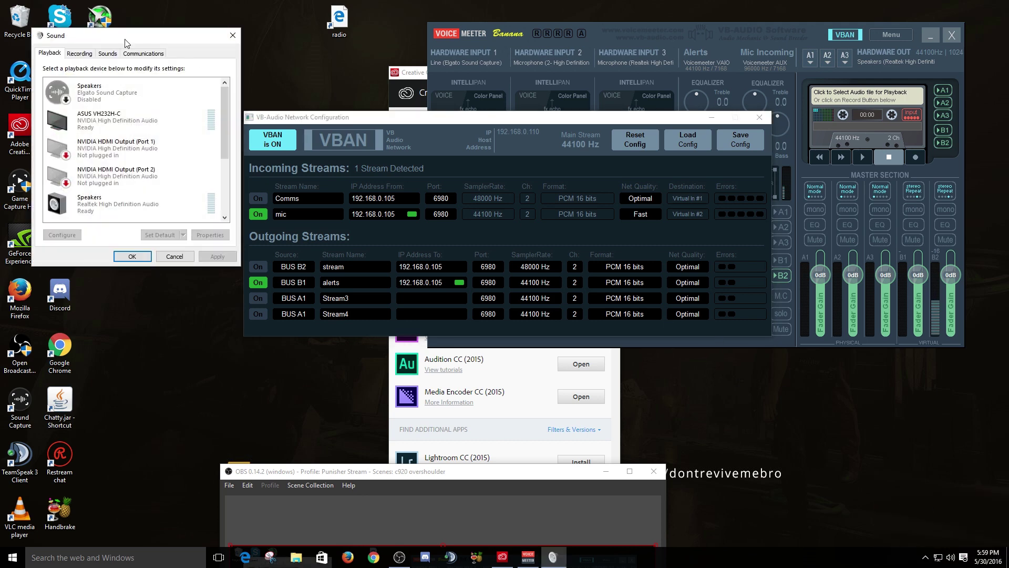
{"action": "scroll", "coordinate": [587, 249], "scroll_direction": "down", "scroll_amount": 4}
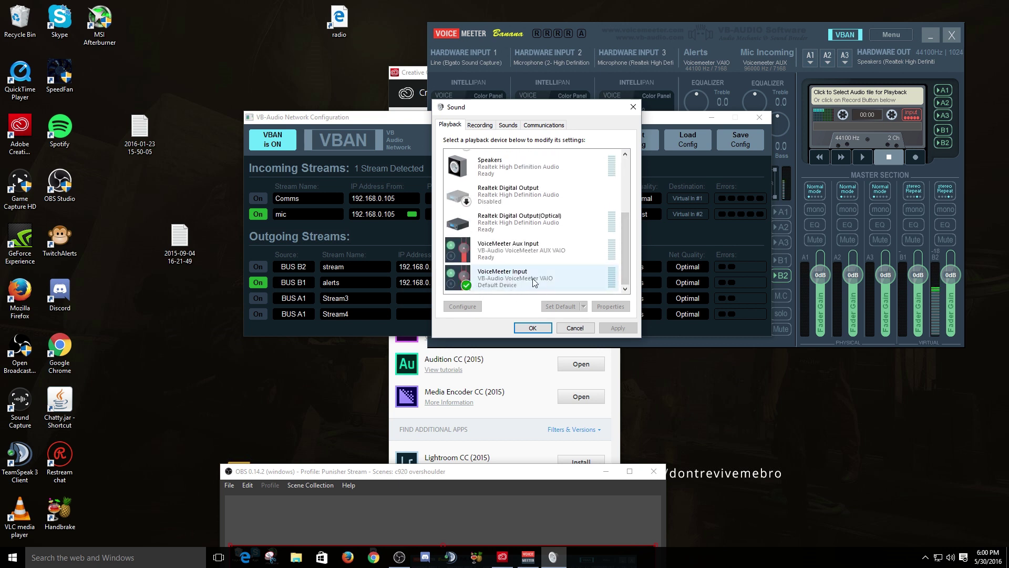
{"action": "left_click", "coordinate": [510, 278]}
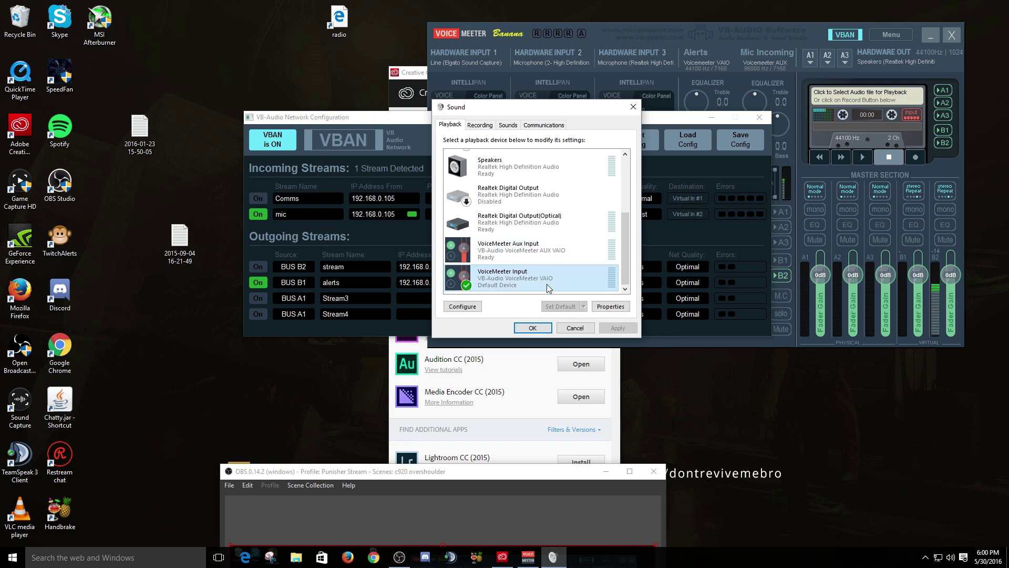
{"action": "left_click", "coordinate": [532, 327]}
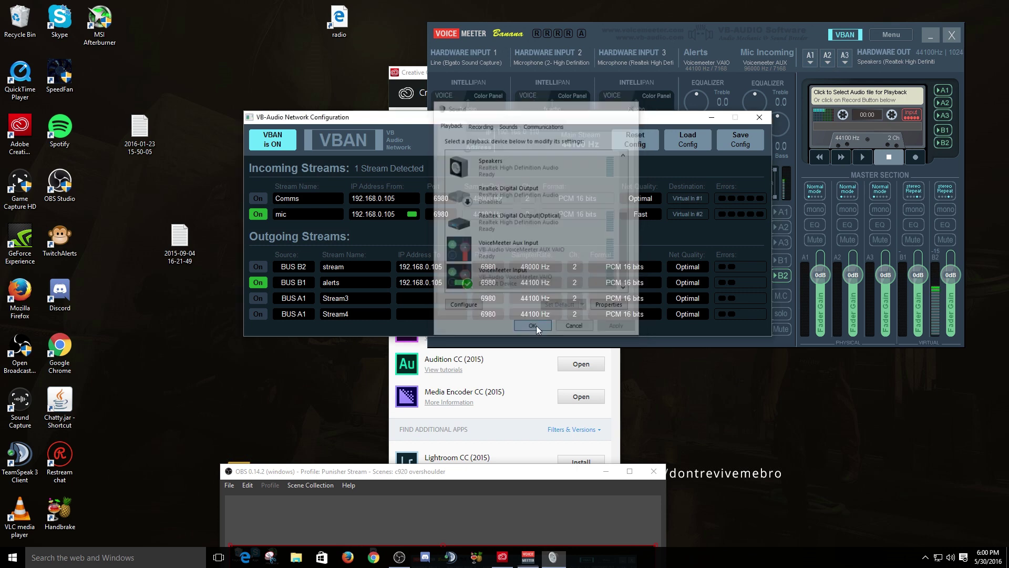
Switch to Chrome, search for twitchalerts and open the TwitchAlerts website
{"action": "left_click", "coordinate": [372, 558]}
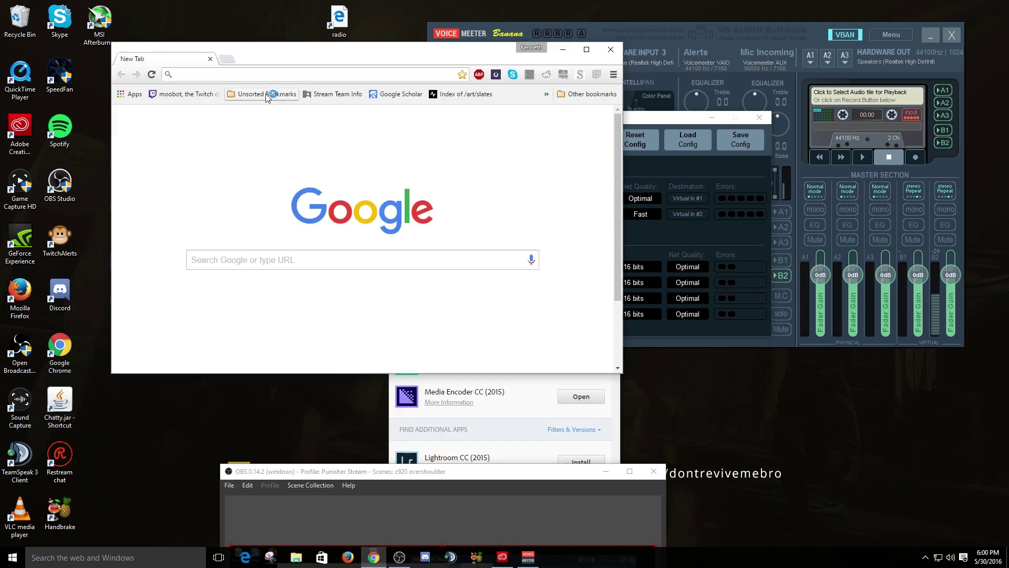
{"action": "type", "text": "twitc"}
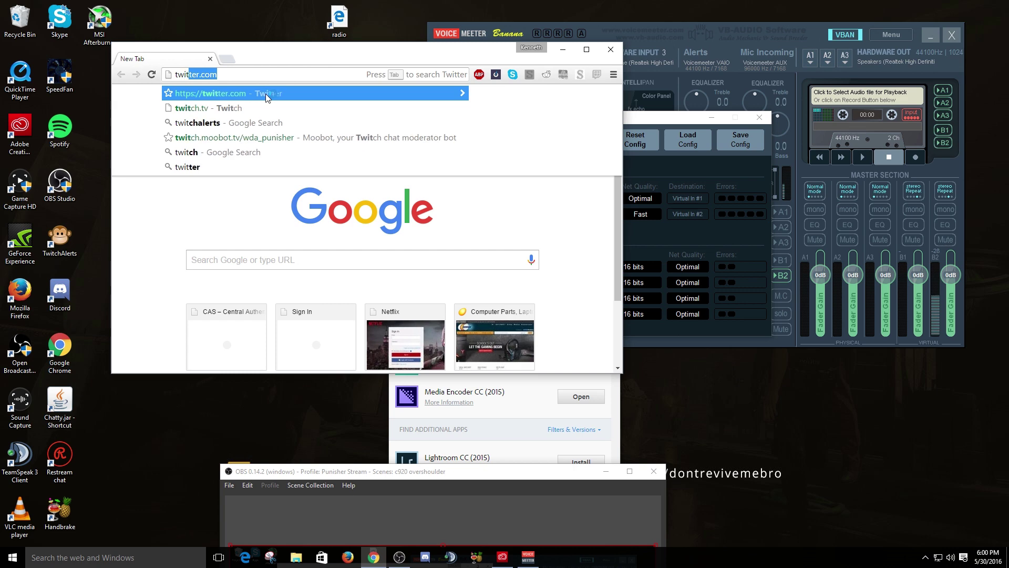
{"action": "type", "text": "halerts"}
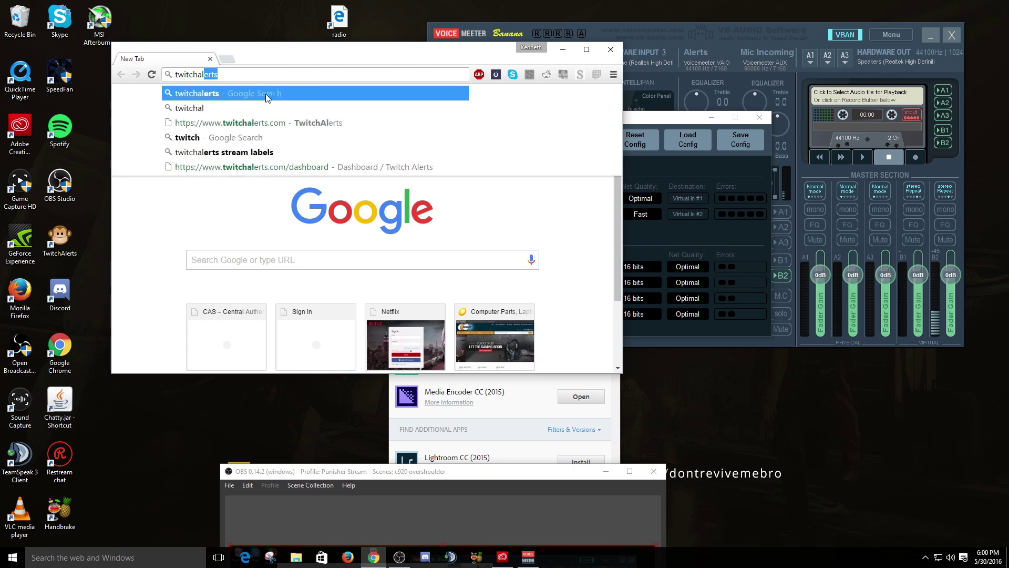
{"action": "key", "text": "Return"}
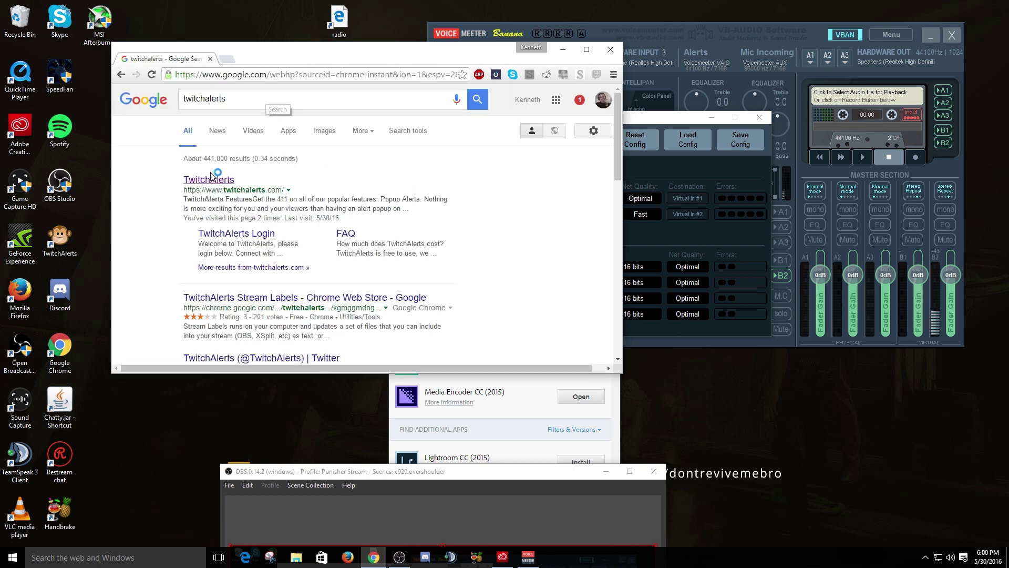
{"action": "left_click", "coordinate": [214, 180]}
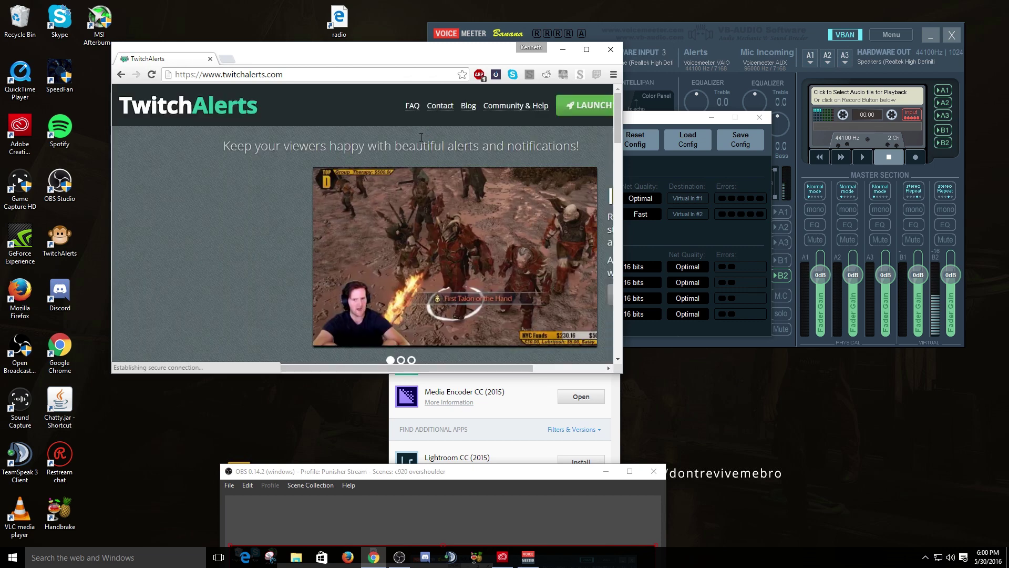
Open the Alert Box page from the TwitchAlerts dashboard and send a test follow alert
{"action": "left_click", "coordinate": [568, 105]}
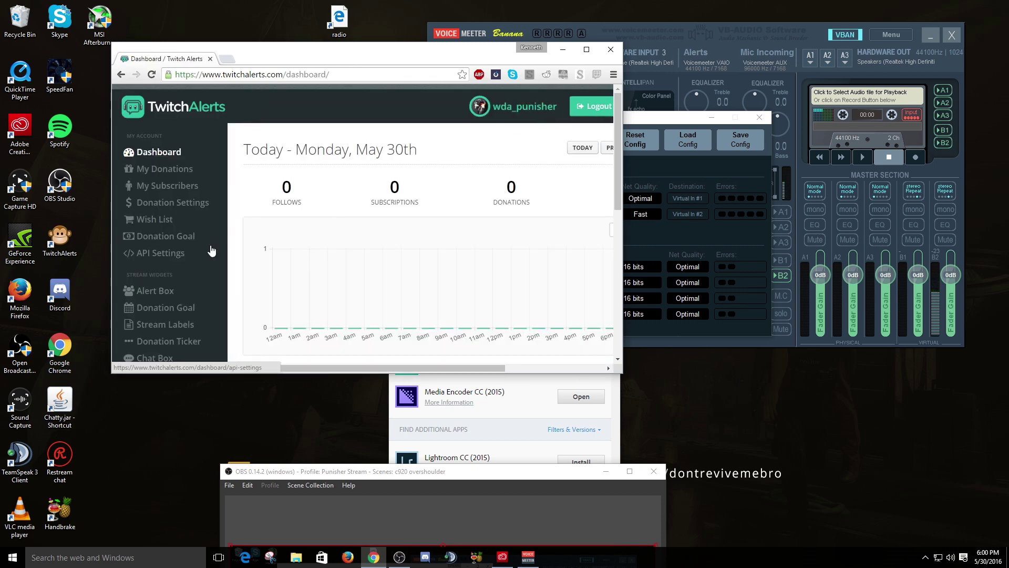
{"action": "left_click", "coordinate": [162, 288]}
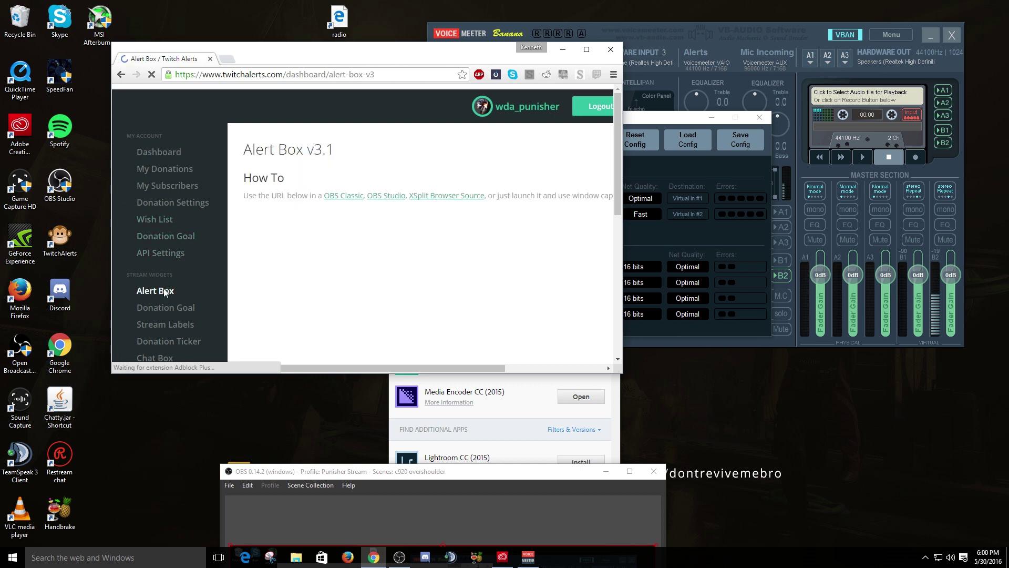
{"action": "scroll", "coordinate": [349, 266], "scroll_direction": "down", "scroll_amount": 2}
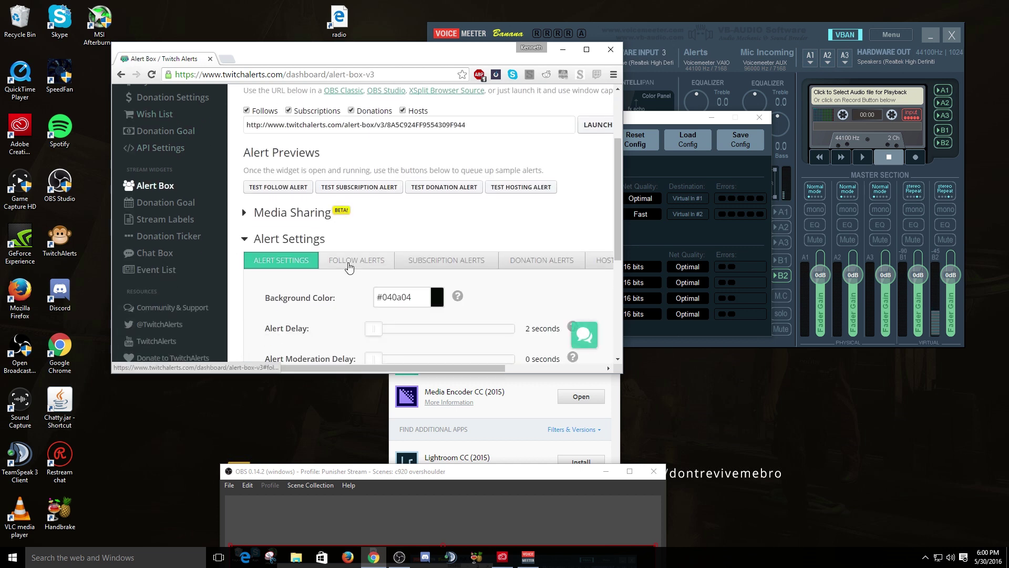
{"action": "left_click", "coordinate": [282, 189]}
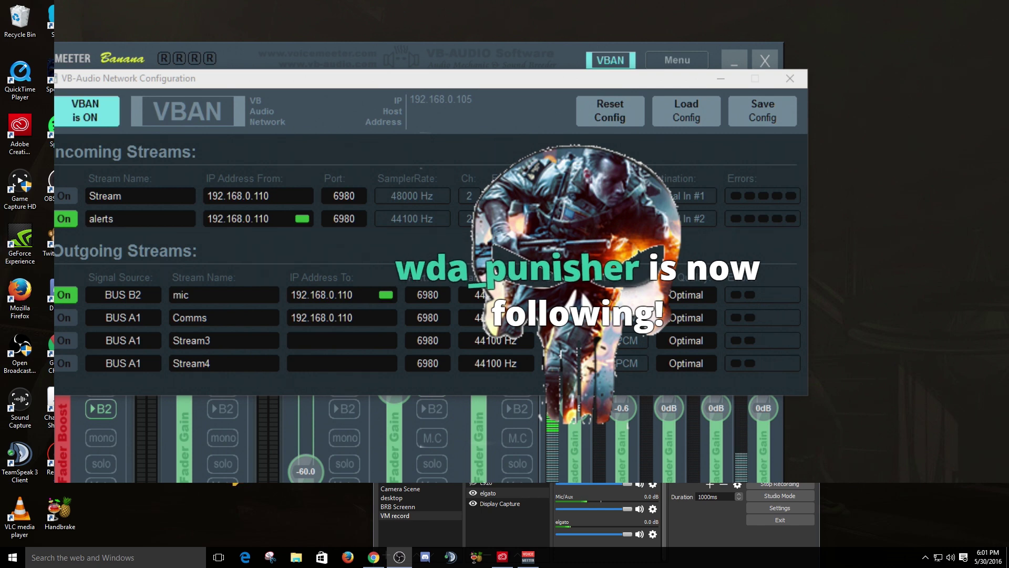
Close the gaming PC's VBAN configuration, and hide the elgato source in OBS, moving OBS clear of the streaming PC's Voicemeeter
{"action": "left_click", "coordinate": [789, 80]}
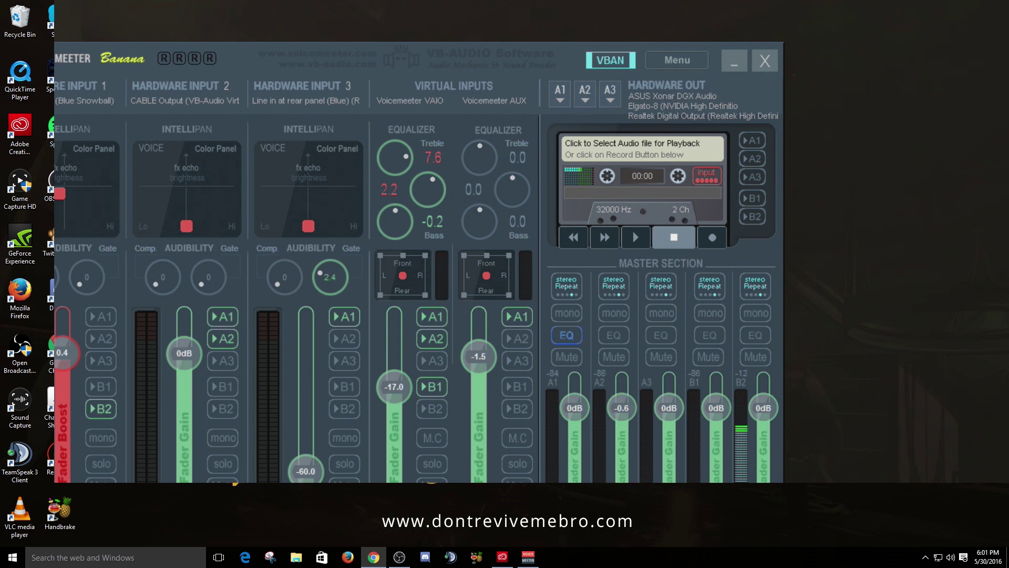
{"action": "key", "text": "alt+Tab"}
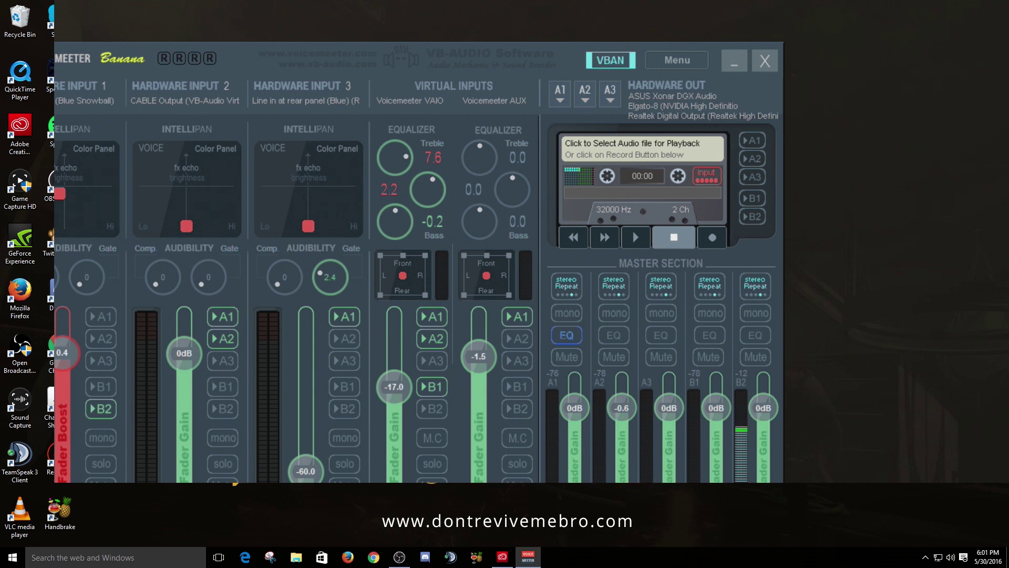
{"action": "left_click", "coordinate": [400, 558]}
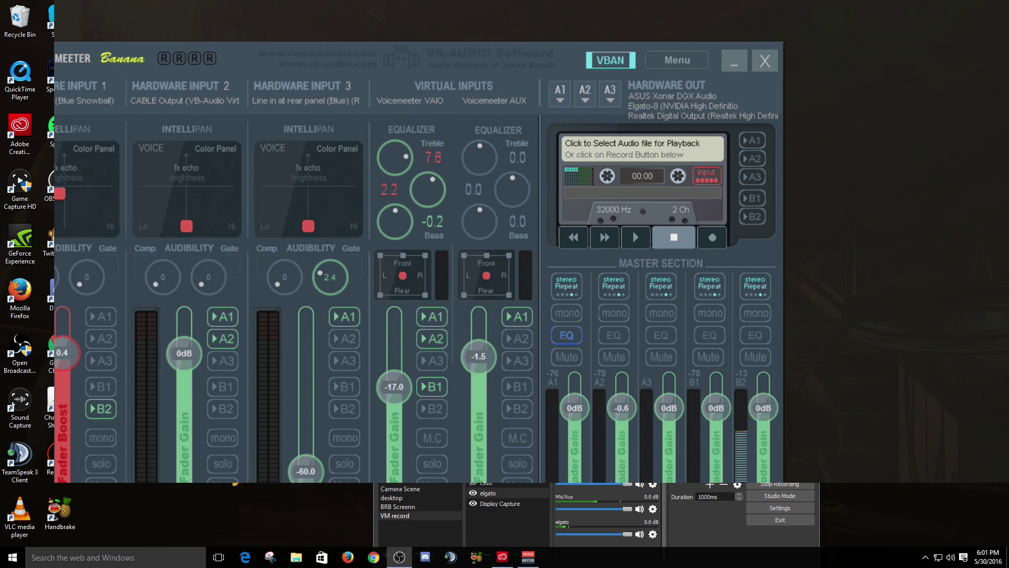
{"action": "left_click", "coordinate": [473, 493]}
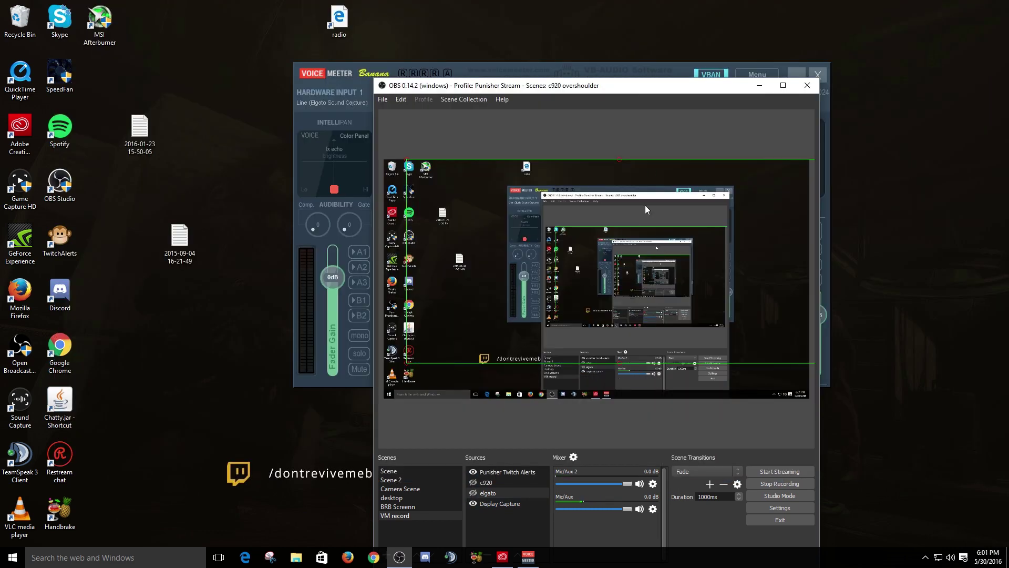
{"action": "left_click_drag", "start_coordinate": [698, 90], "coordinate": [629, 440]}
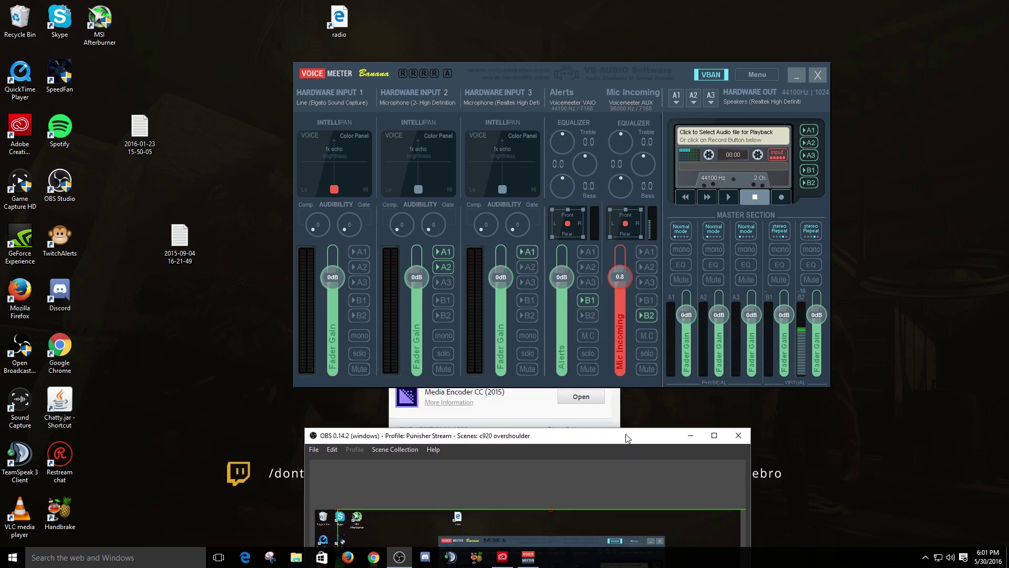